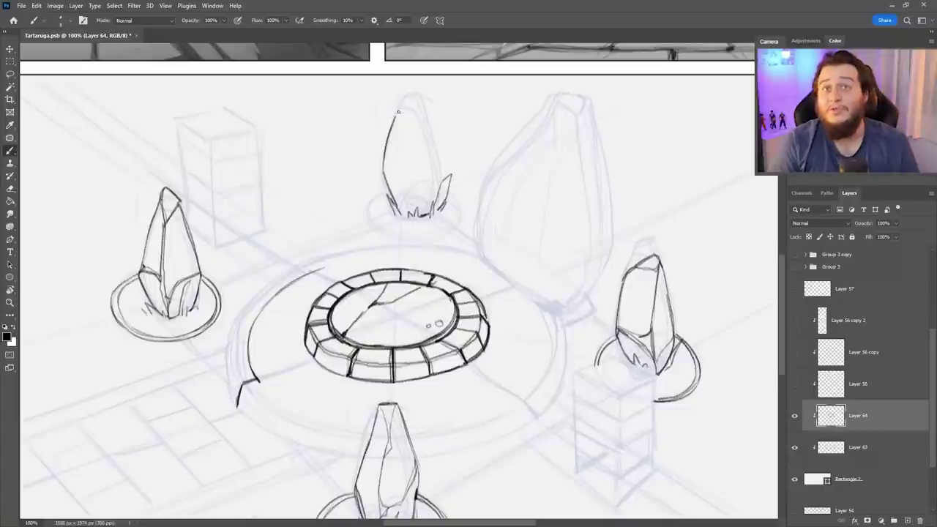
Ink the small back crystal, the large crystal and the circular platform's concentric outlines over the rough sketch.
left_click_drag(488, 261, 474, 255)
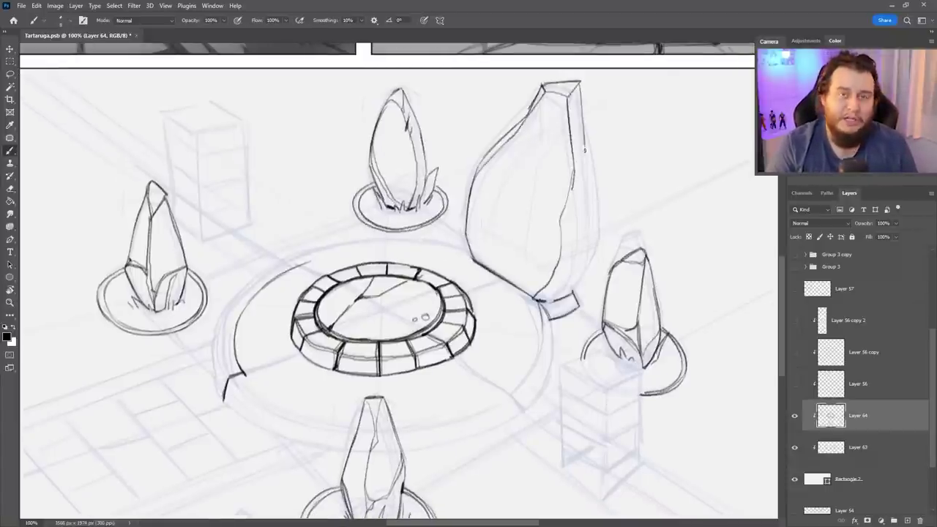
key("r")
left_click_drag(397, 325, 352, 276)
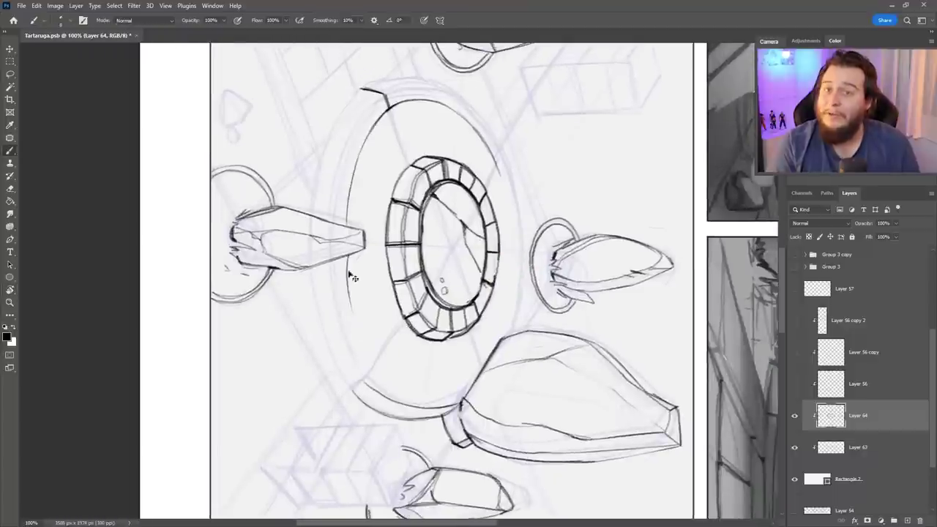
left_click_drag(349, 358, 315, 292)
key("r")
left_click_drag(321, 217, 342, 346)
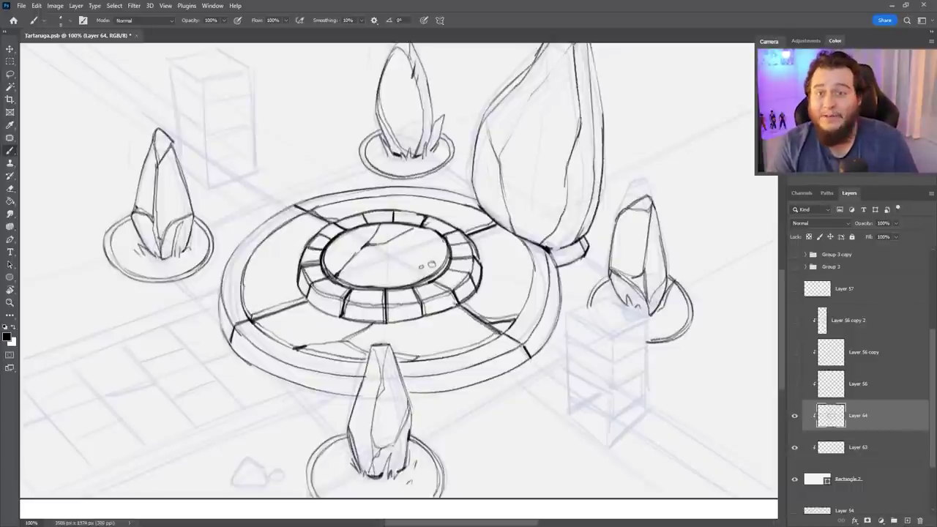
Ink the paved path's borders and slabs, the block divisions around the platform's outer rim and the small loose rock.
scroll(298, 402, "down", 3)
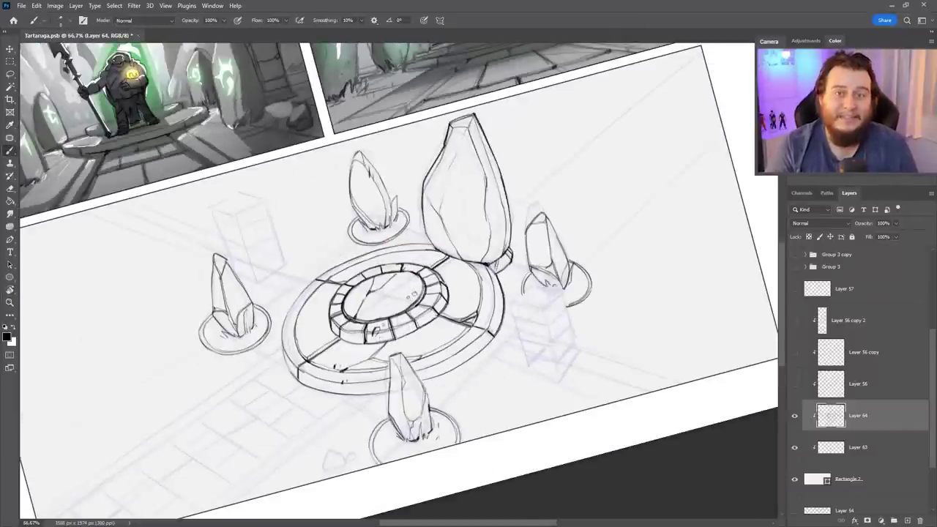
left_click_drag(302, 374, 456, 314)
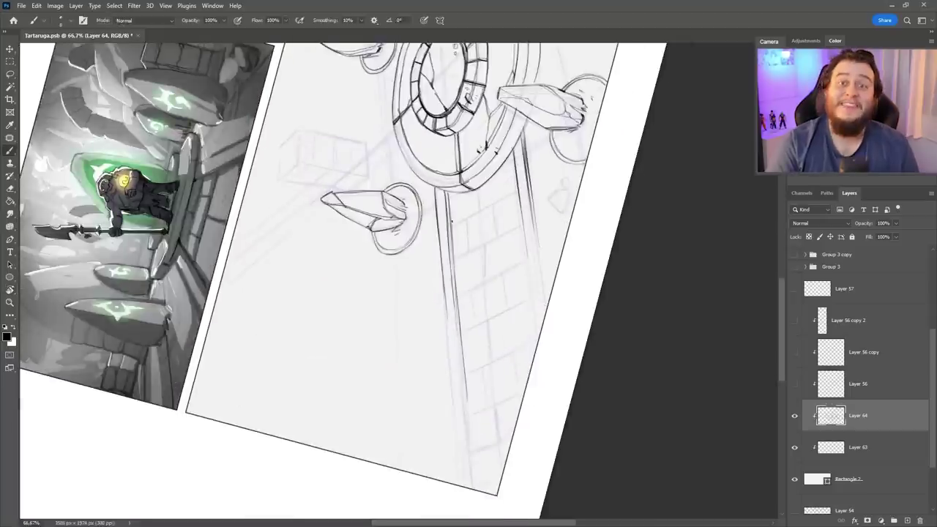
left_click_drag(510, 297, 439, 454)
key("z")
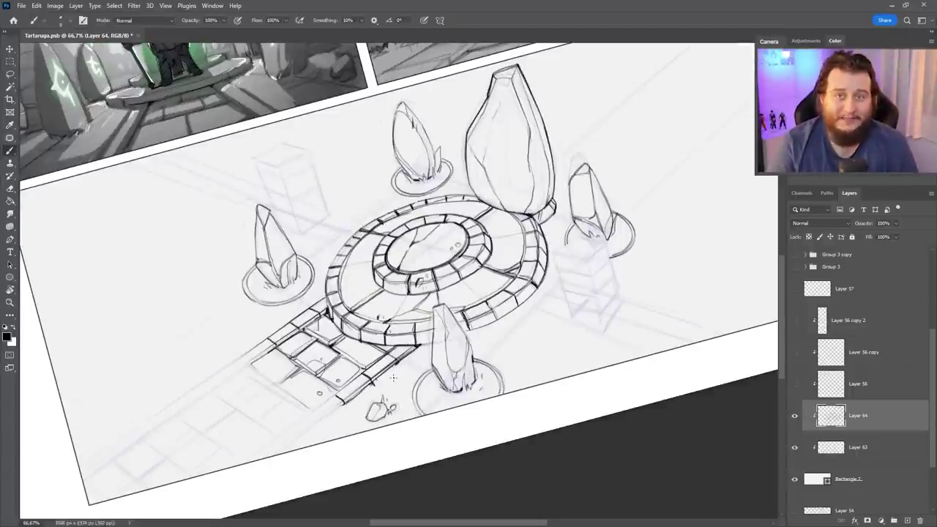
Ink the two stone pillars and surrounding grass tufts, and cover the panel with muted green on a layer below the line art.
left_click_drag(393, 377, 410, 344)
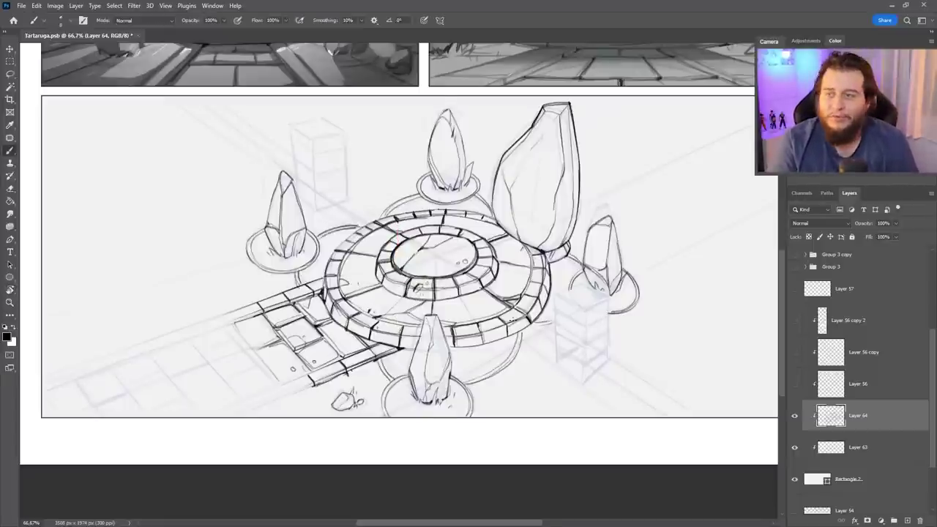
key("h")
left_click_drag(513, 319, 491, 327)
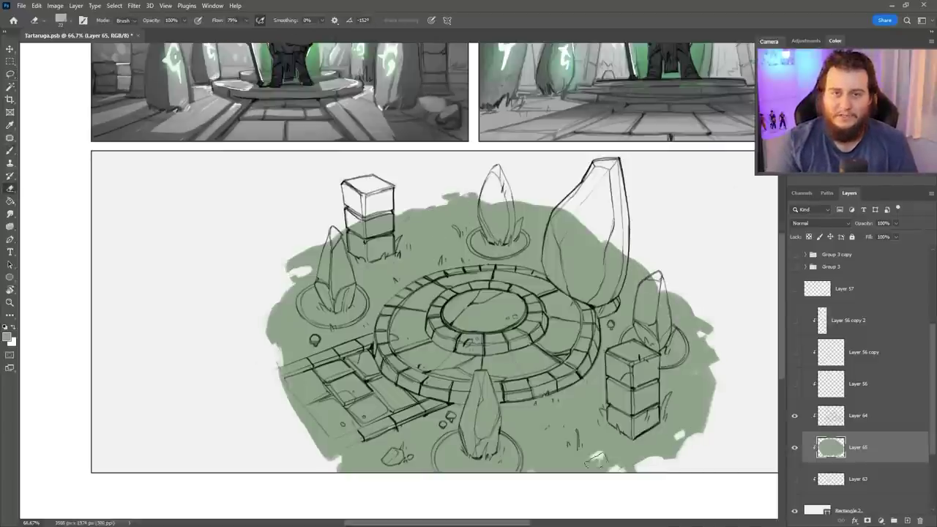
left_click_drag(579, 439, 535, 449)
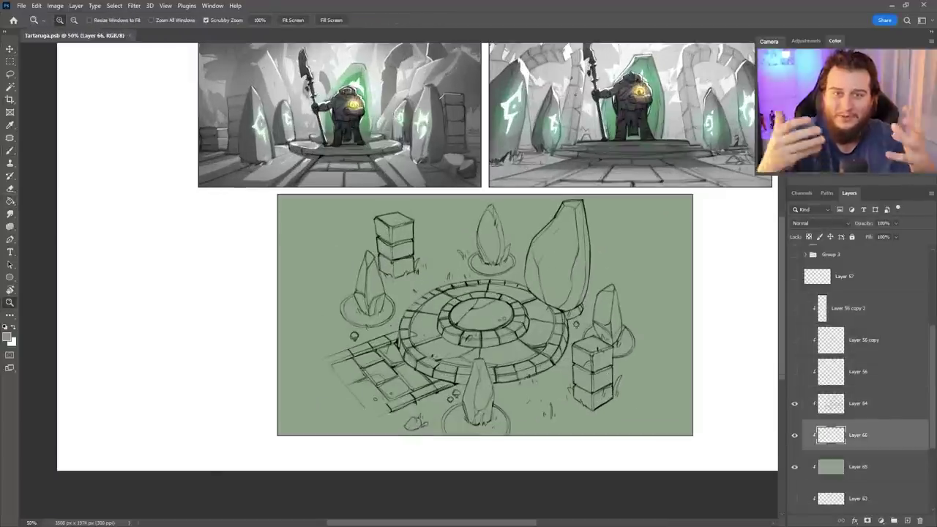
Fill the platform, path, pillars and crystals with flat grey, and block in a dark green surround on a separate layer.
key("l")
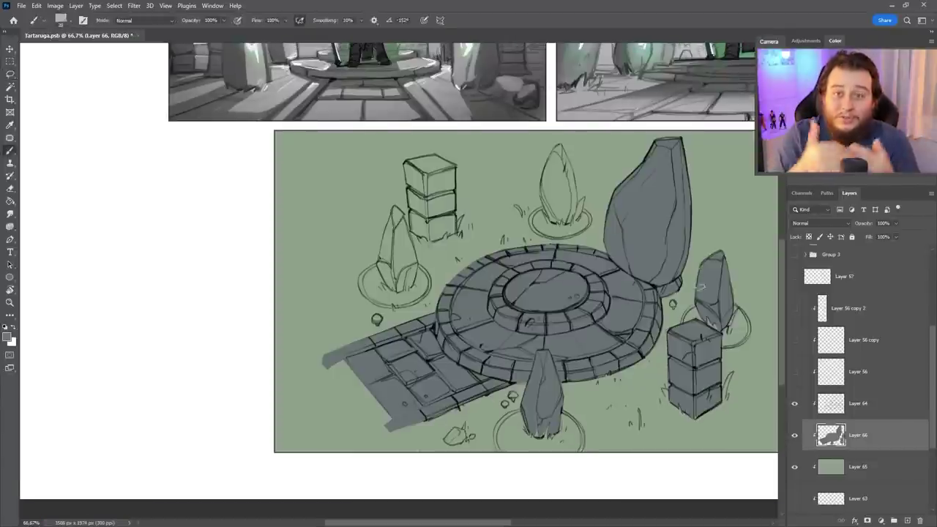
key("g")
left_click(401, 245)
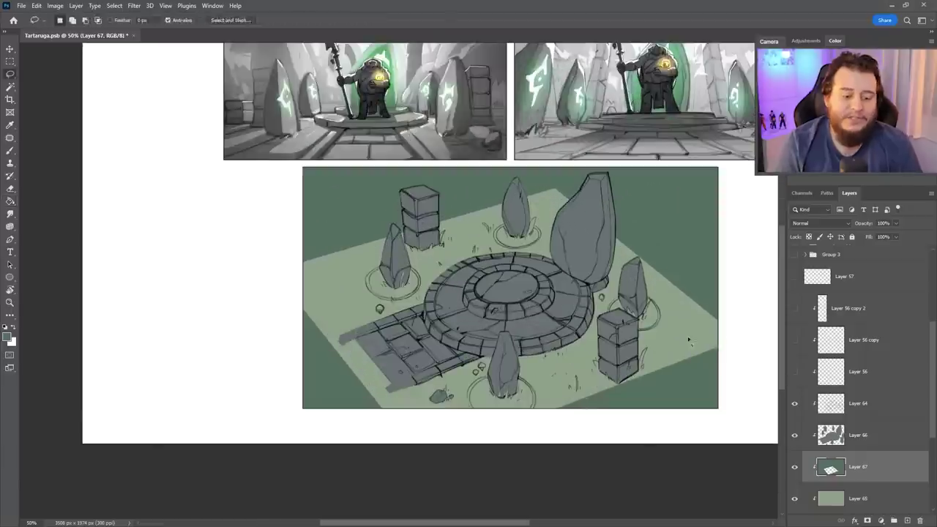
left_click_drag(713, 352, 562, 414)
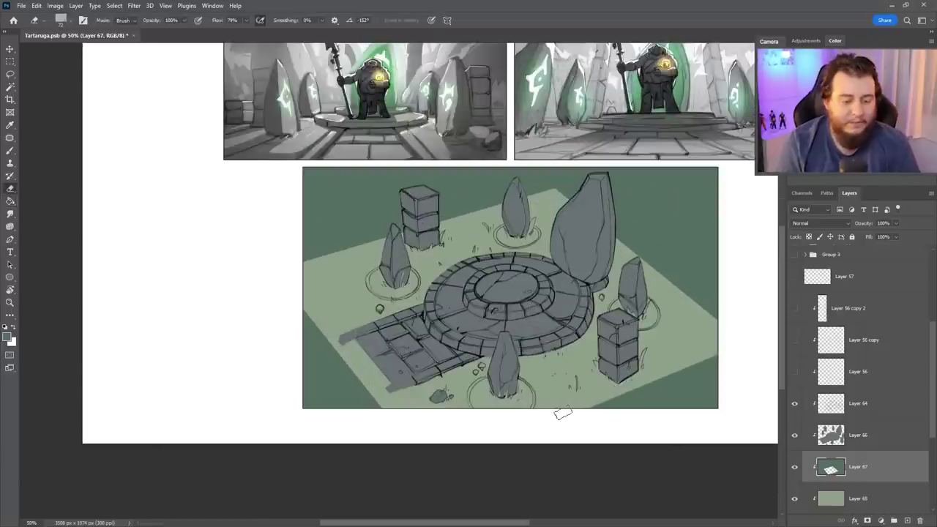
Add a layer above the line art and fill white rune shapes with a green outer glow on the crystals.
key("alt+bracketright")
key("alt+bracketright")
key("b")
key("ctrl+shift+alt+n")
key("ctrl+plus")
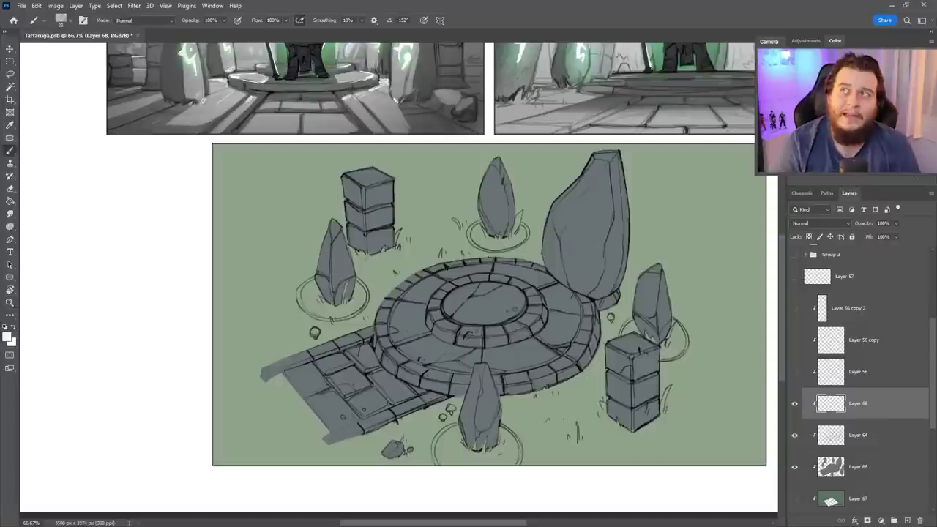
key("l")
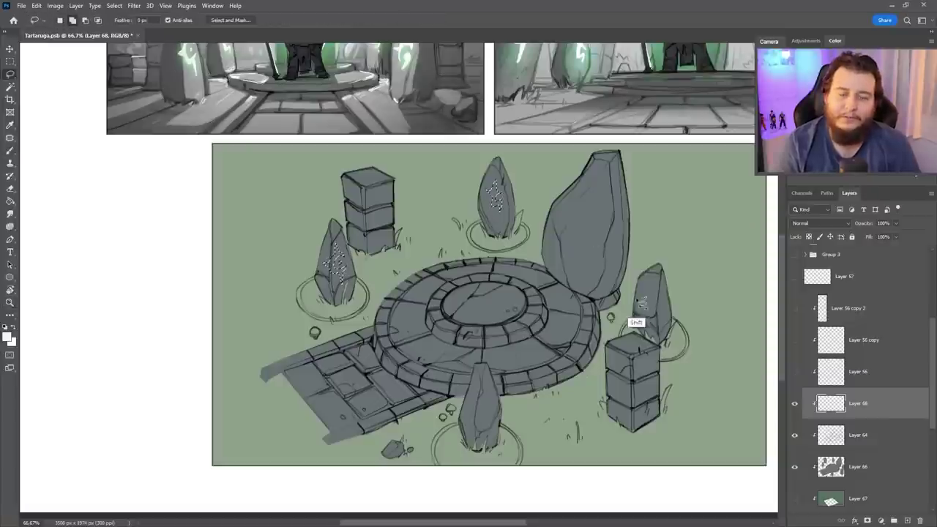
key("shift+g")
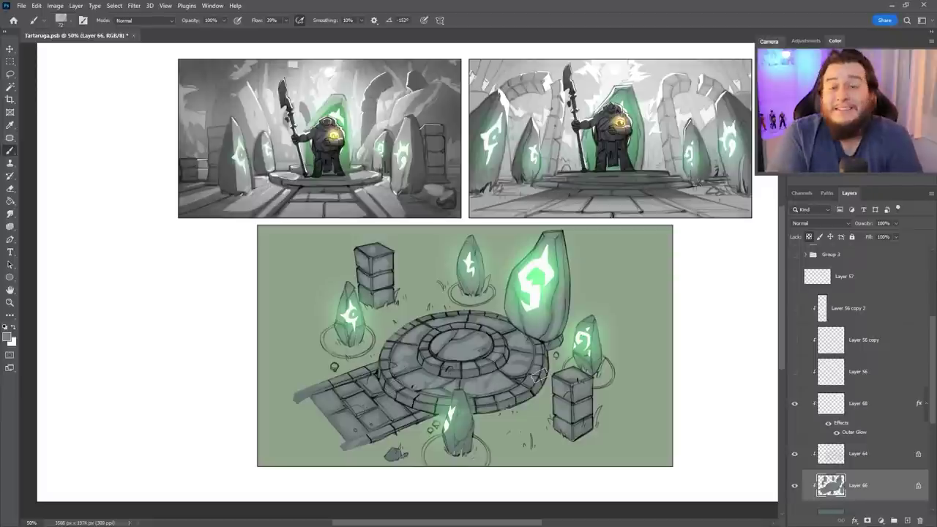
Soften the line art's colour and shift the ground to a more saturated green with a Hue/Saturation adjustment.
key("alt+bracketright")
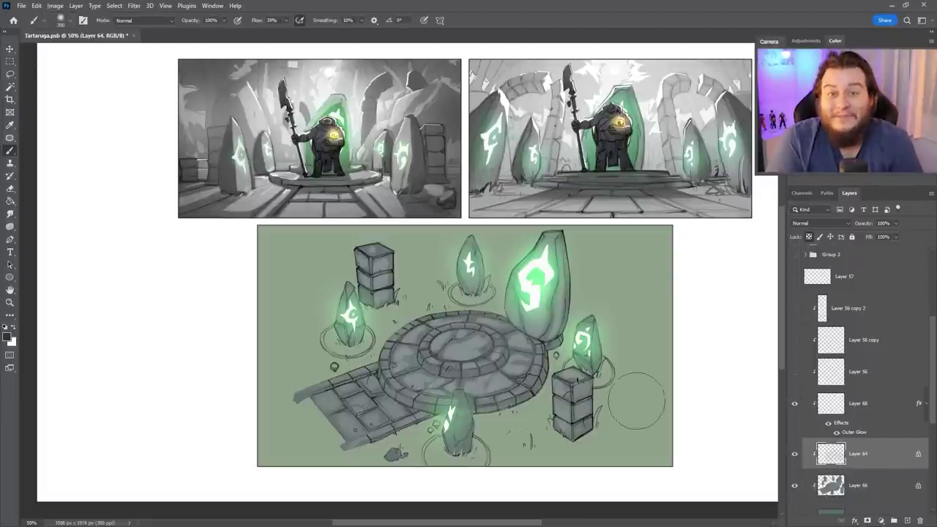
key("ctrl+u")
key("Return")
Paint yellow-green grass patches around the platform on a layer above the ground with the 150 px Quadrado Conceitual v2 brush.
right_click(463, 344)
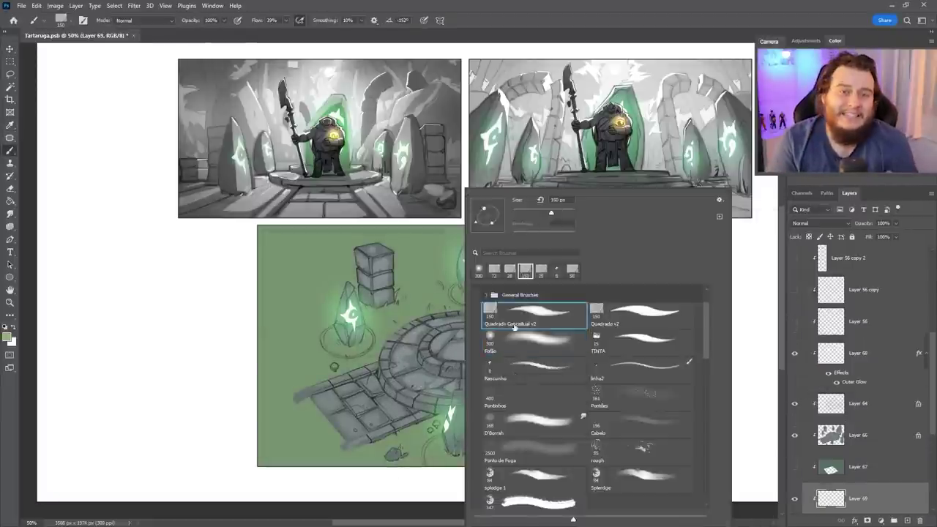
key("Escape")
left_click_drag(477, 432, 559, 437)
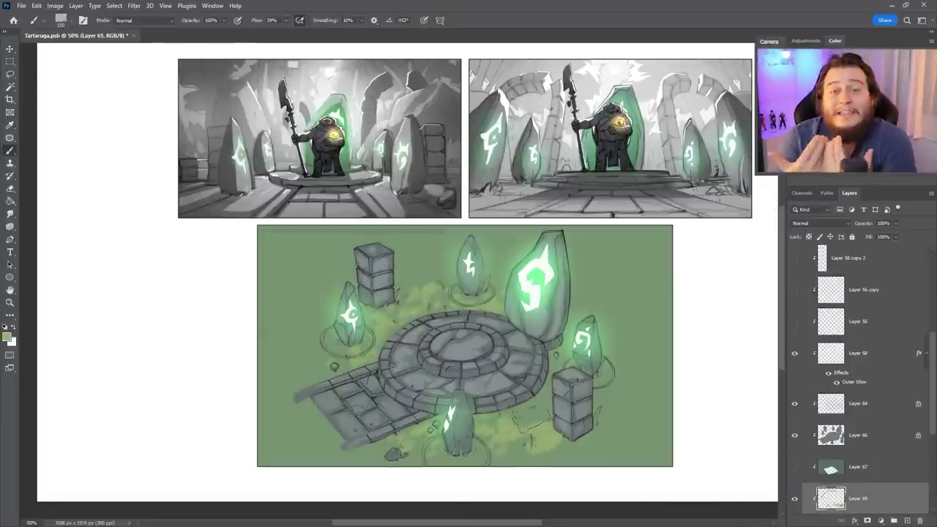
right_click(479, 413)
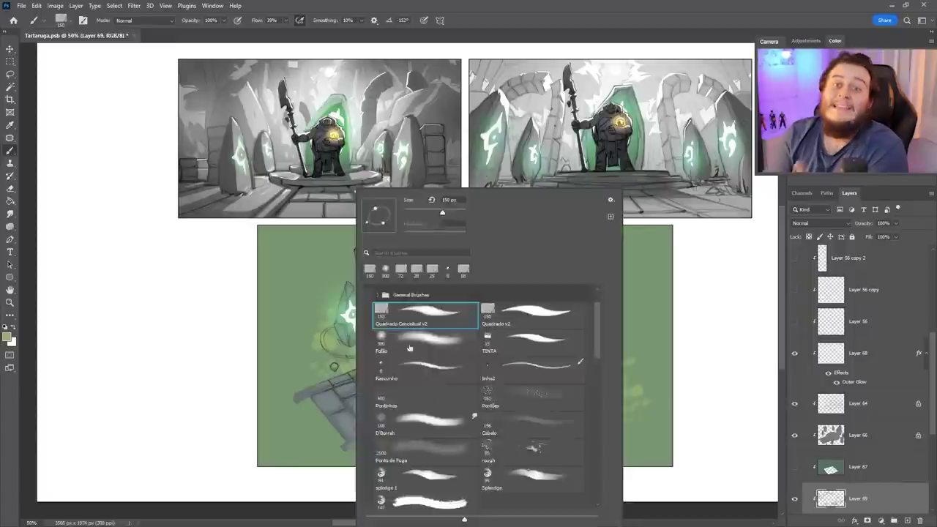
key("Escape")
Tint the line art on the transparency-locked line layer with a dark olive colour.
key("alt+bracketright")
key("alt+bracketright")
key("alt+bracketright")
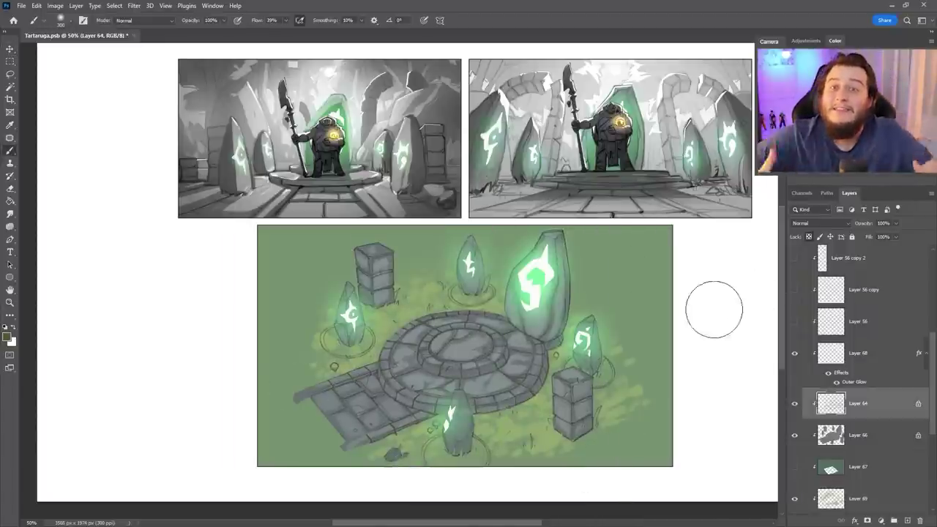
Add an empty layer above the line art, lighten the stones with pale grey-green and soften their outlines to match.
key("ctrl+alt+shift+n")
key("alt+bracketleft")
key("alt+bracketleft")
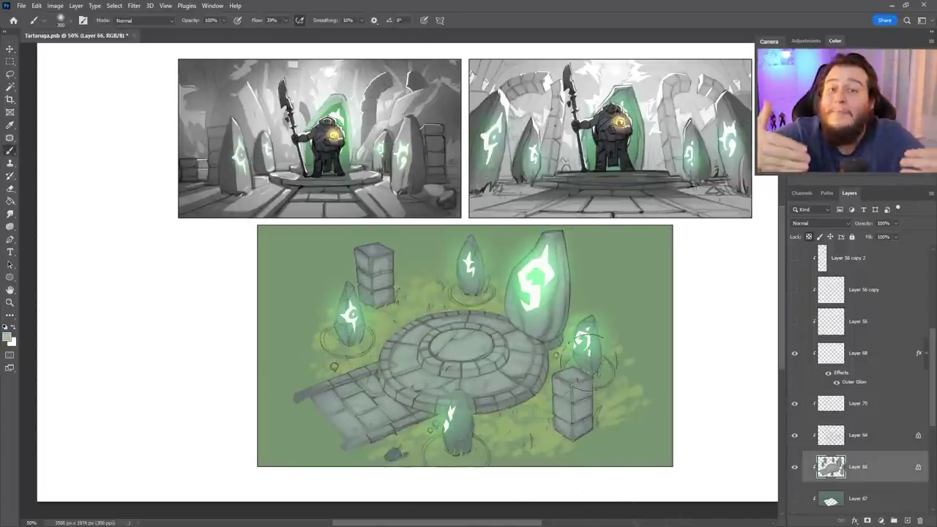
key("alt+bracketright")
key("alt+bracketright")
key("alt+bracketright")
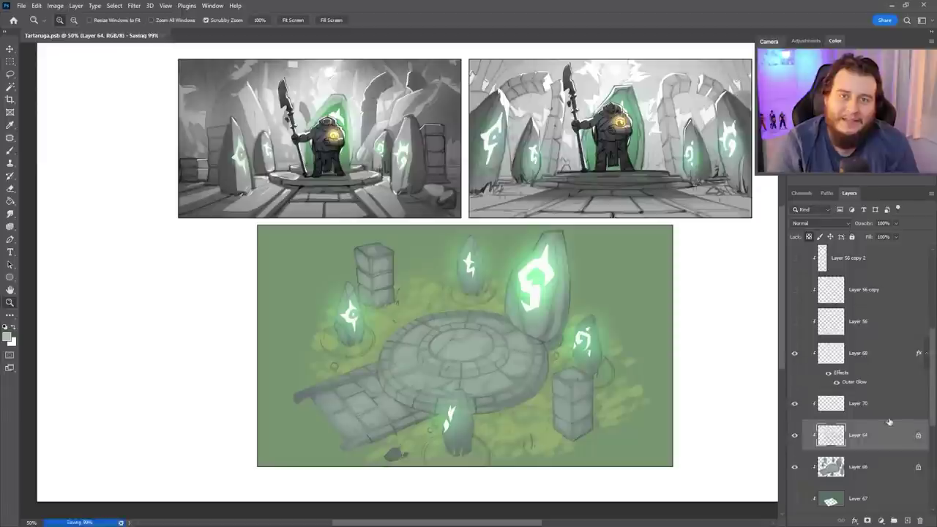
Add a layer on top and draw black accent lines along the path and platform joints, crystal bases and pillar edges.
key("ctrl+alt+shift+n")
key("d")
scroll(426, 396, "up", 1)
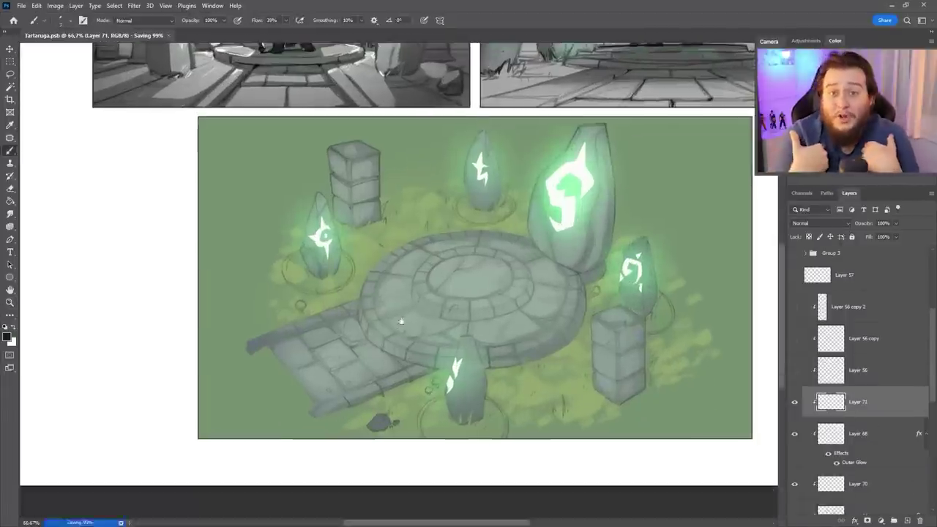
scroll(425, 482, "up", 1)
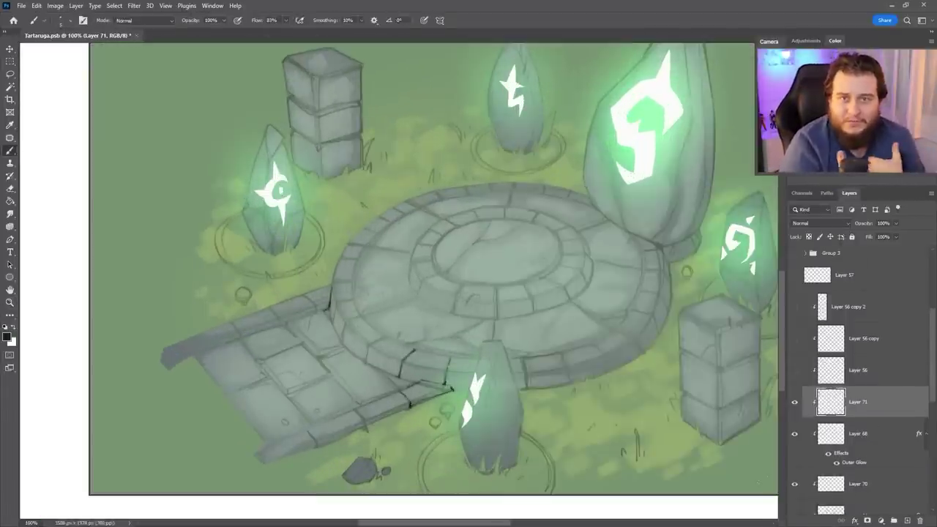
key("r")
mouse_move(447, 387)
left_mouse_down()
mouse_move(392, 382)
mouse_move(439, 344)
left_mouse_up()
left_click_drag(369, 363, 372, 388)
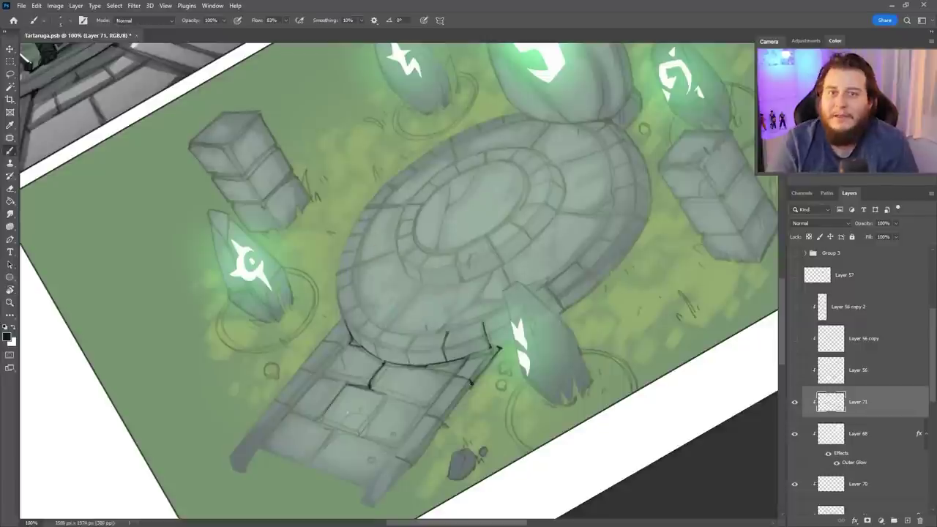
left_click_drag(473, 385, 446, 417)
key("Escape")
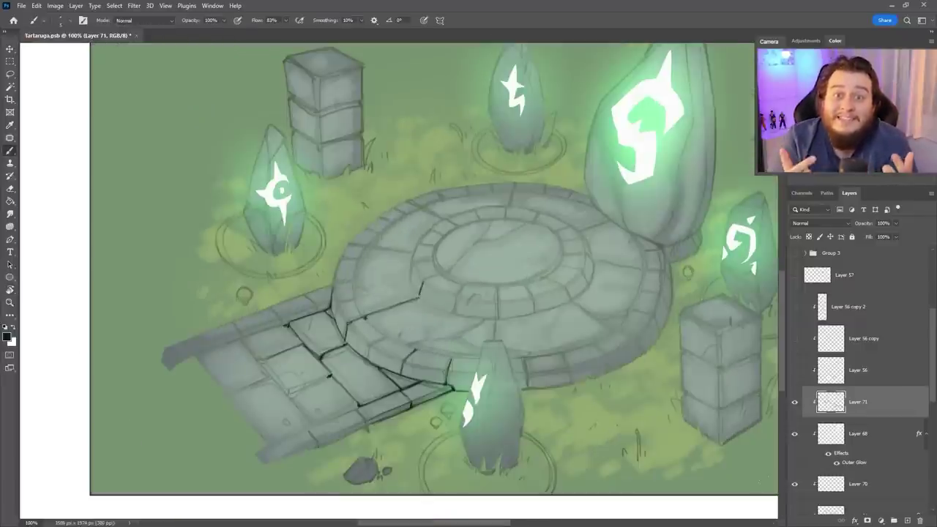
left_click_drag(660, 247, 696, 231)
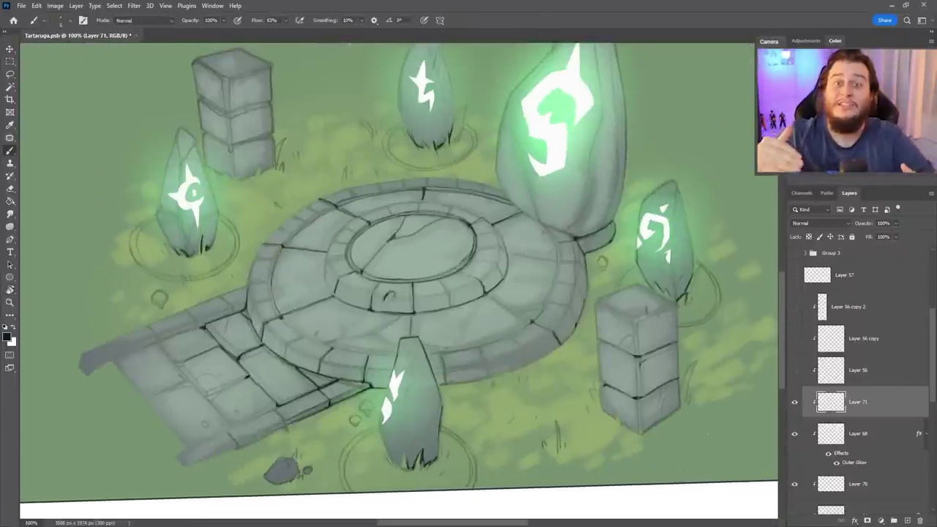
Add a new layer on top and paint light grey highlights along the platform's inner ring, rim blocks and path slabs.
key("ctrl+shift+alt+n")
left_click(653, 147, "alt")
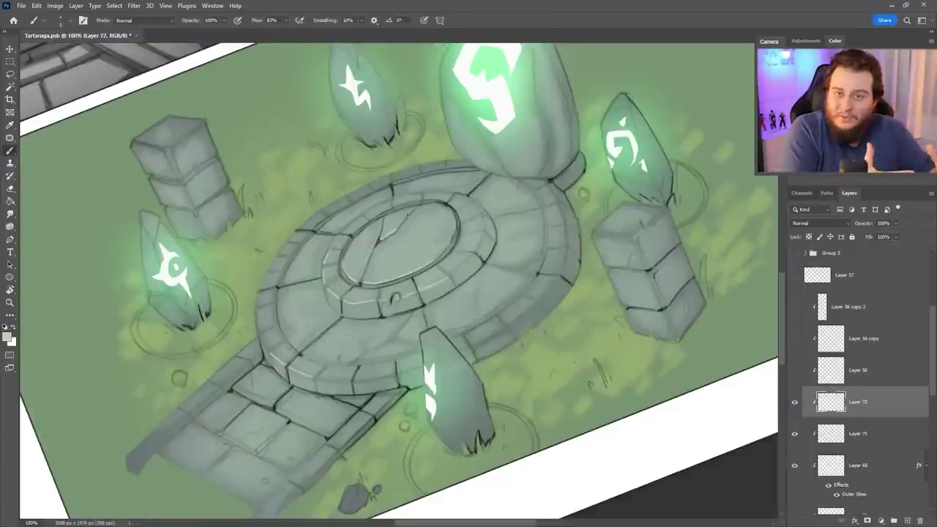
key("r")
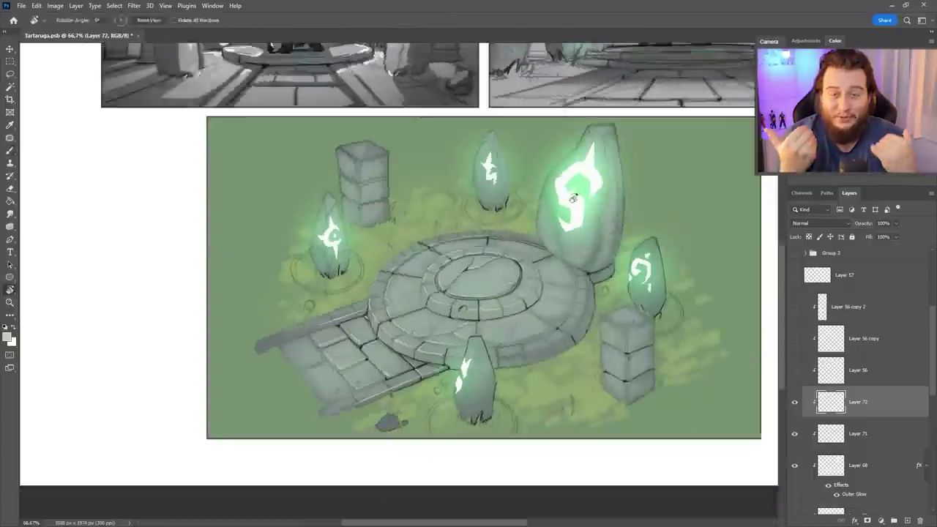
key("ctrl+1")
key("b")
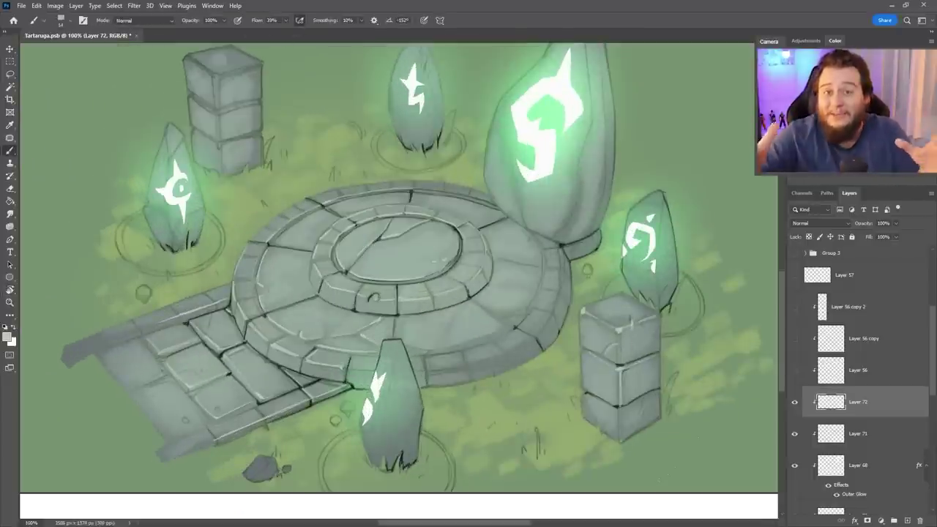
Paint light edge highlights on the left pillar, the path's borders and the remaining platform slabs.
left_click_drag(252, 144, 328, 174)
left_click_drag(313, 134, 363, 341)
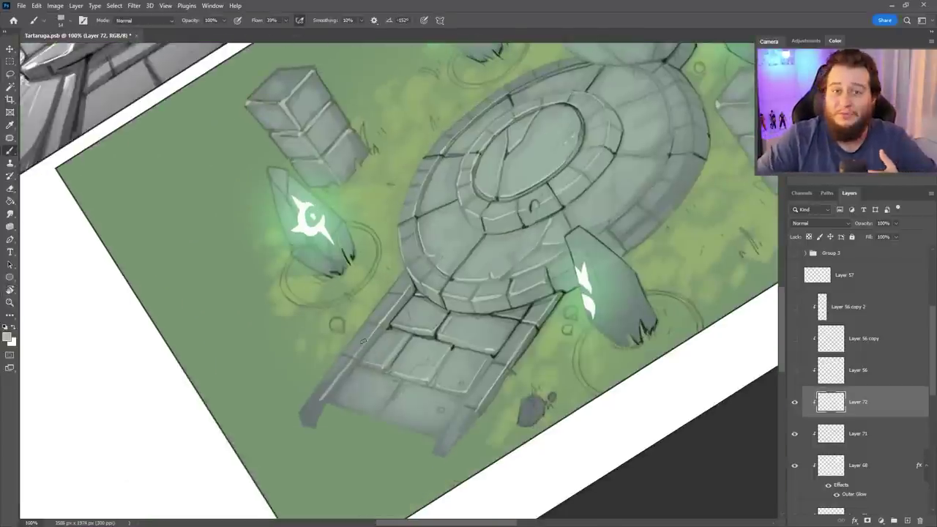
left_click_drag(412, 231, 444, 306)
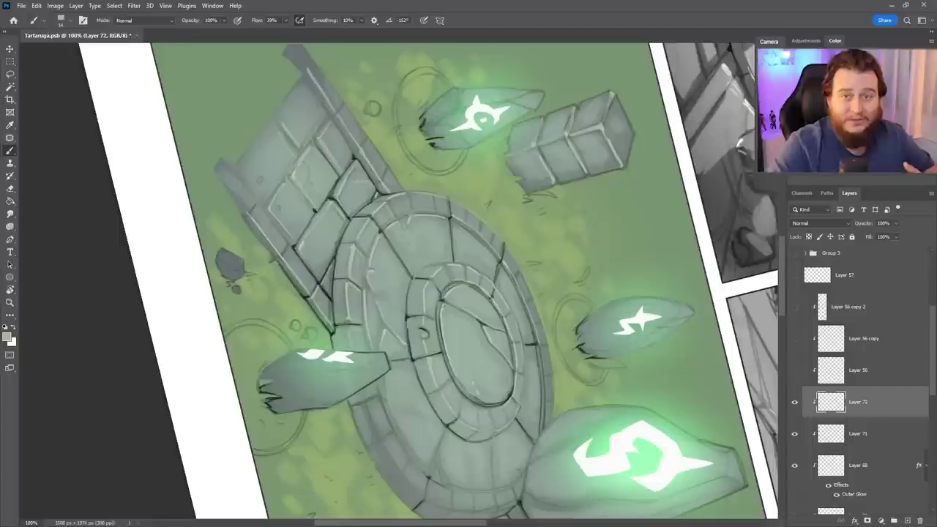
left_click_drag(446, 451, 518, 327)
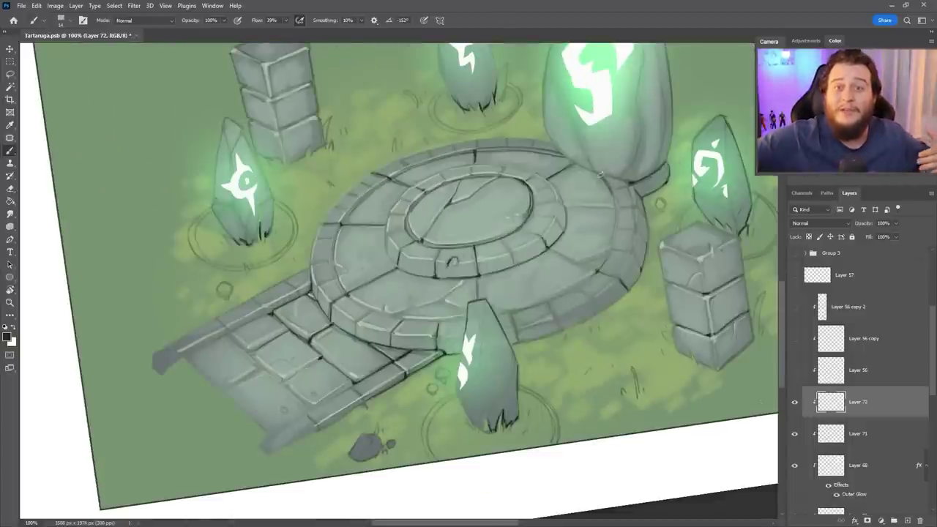
left_click_drag(462, 354, 315, 298)
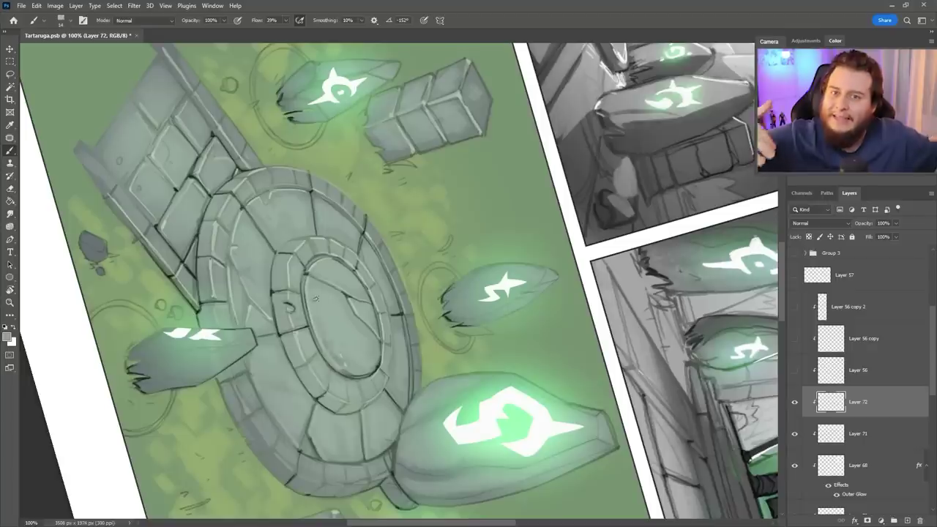
left_click_drag(329, 423, 522, 345)
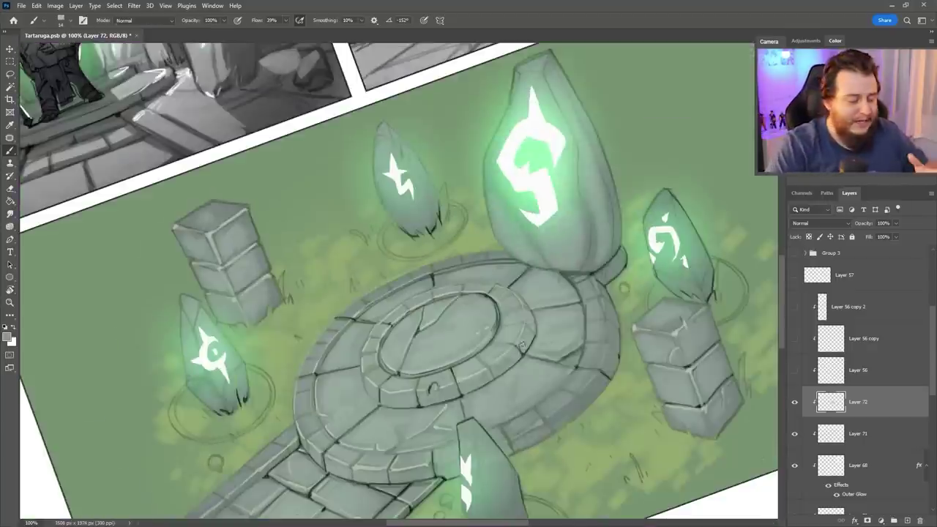
Add a new layer above the highlights and redraw the ground rings around the small crystals in reddish brown.
left_click_drag(584, 281, 463, 356)
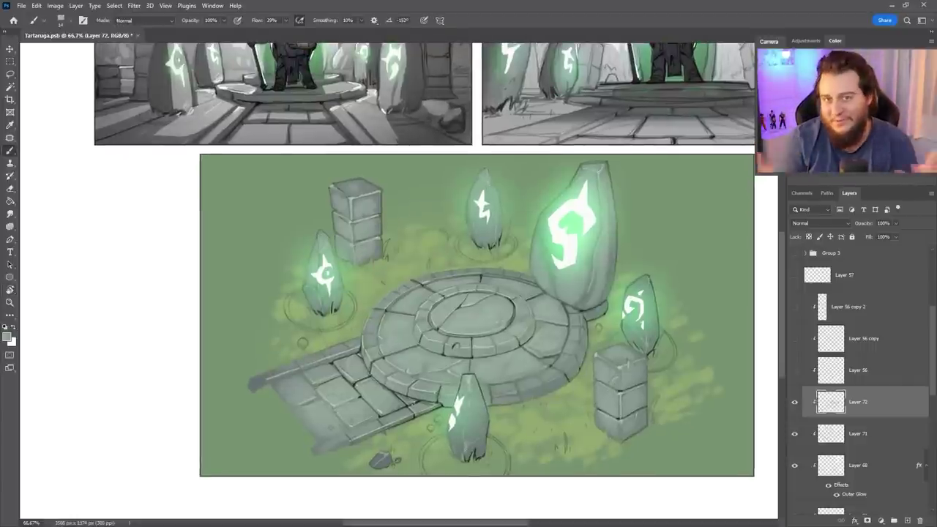
left_click(906, 520)
left_click_drag(285, 291, 290, 315)
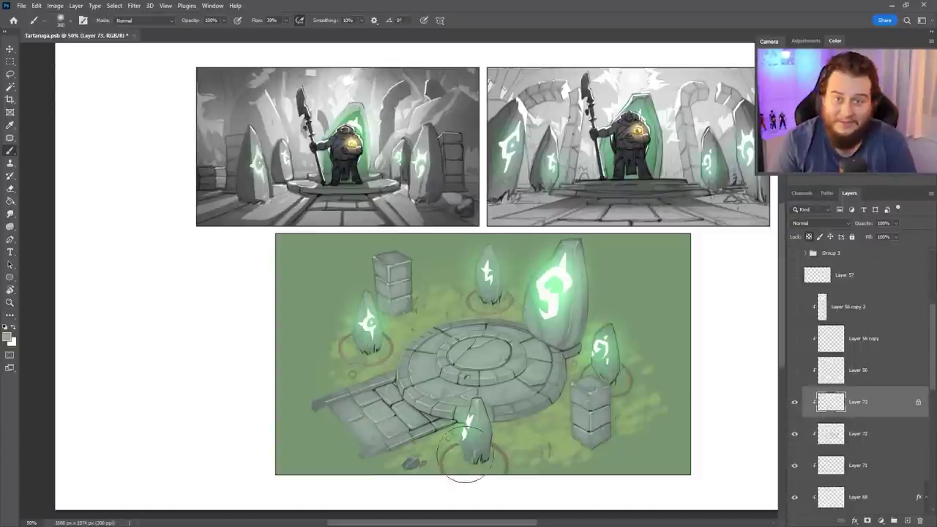
Add a Multiply layer masked to the stone objects to darken them, and move the glowing rune layer above it.
key("v")
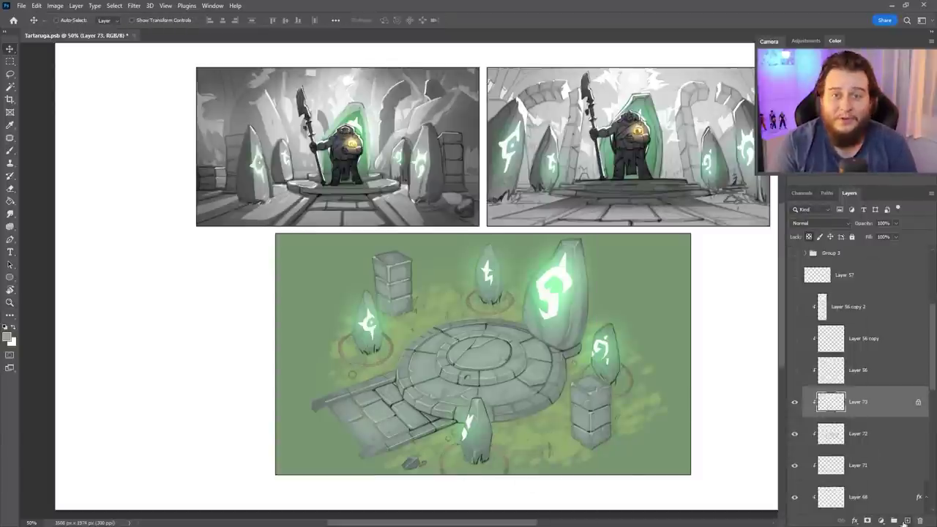
left_click(815, 223)
key("Escape")
left_click(867, 521)
key("b")
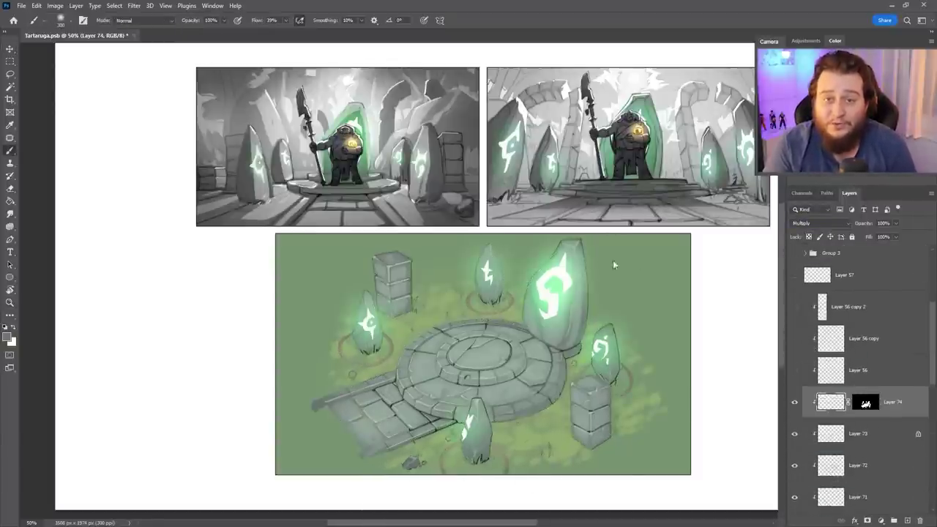
left_click_drag(841, 479, 842, 328)
Add a layer above the grass texture and paint the ground's outer area white to form a rounded island.
left_click(830, 378)
key("l")
mouse_move(559, 349)
left_mouse_down()
mouse_move(589, 229)
mouse_move(586, 360)
mouse_move(538, 333)
left_mouse_up()
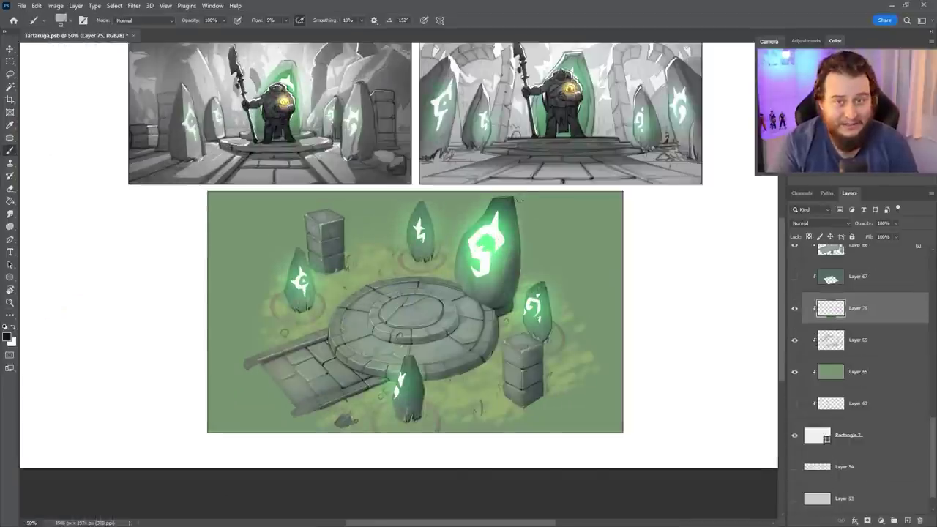
mouse_move(317, 34)
left_mouse_down()
mouse_move(188, 272)
mouse_move(324, 439)
mouse_move(183, 251)
mouse_move(666, 380)
mouse_move(615, 348)
left_mouse_up()
key("x")
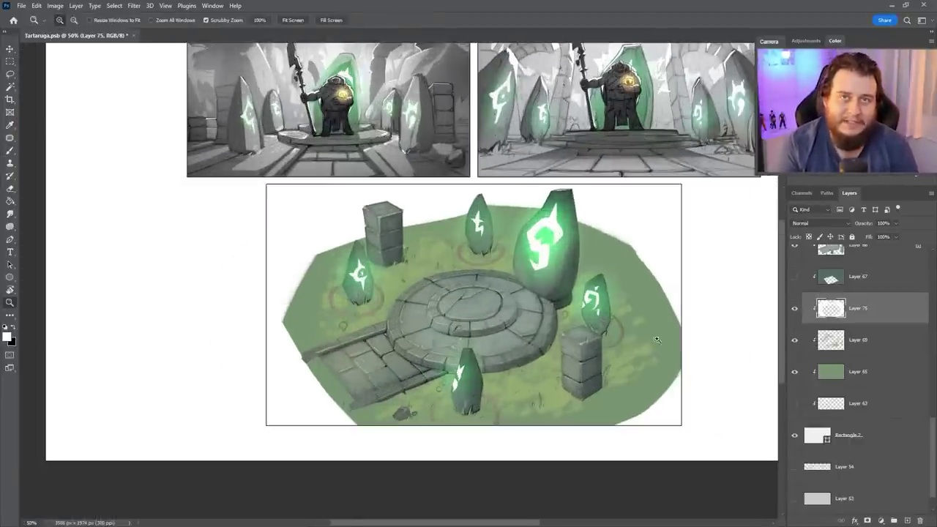
Enlarge the base rectangle that clips the isometric scene.
key("alt+bracketleft")
key("alt+bracketleft")
key("alt+bracketleft")
key("alt+bracketleft")
key("ctrl+t")
left_click_drag(685, 186, 711, 176)
key("Return")
Add a new layer above the rune layer and paint light grey highlights along the platform and path edges.
left_click(849, 308)
key("b")
left_click_drag(249, 410, 663, 457)
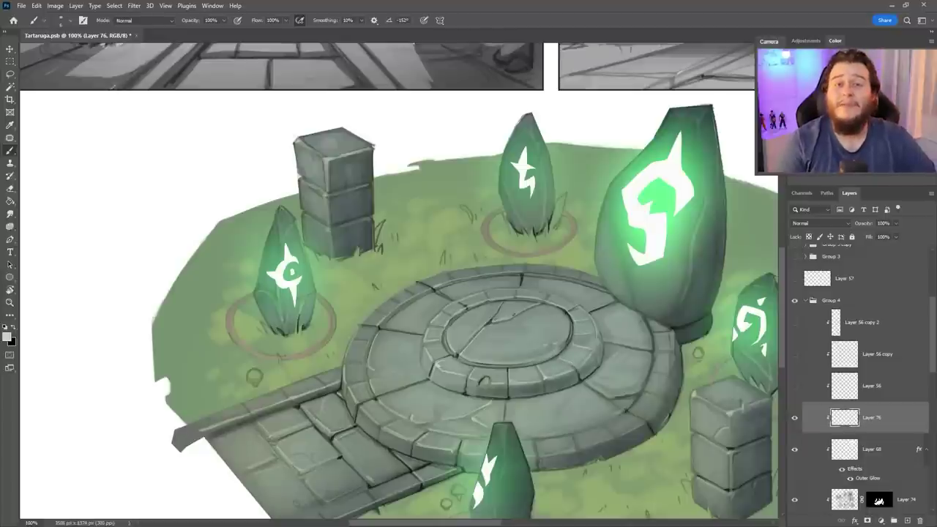
key("ctrl+0")
key("ctrl+plus")
key("ctrl+plus")
key("ctrl+plus")
key("ctrl+plus")
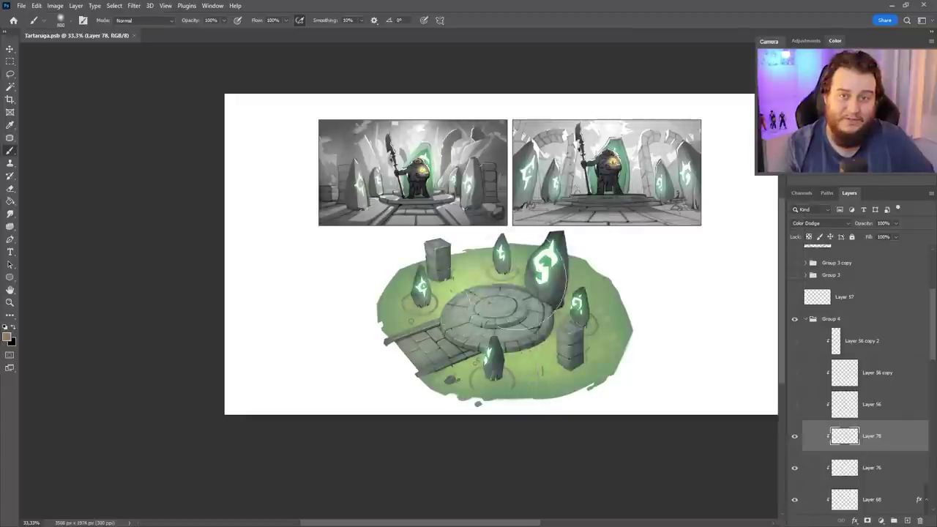
Brush a large soft brown glow over the platform and grass on the Color Dodge layer and adjust its hue and saturation.
left_click_drag(457, 252, 498, 314)
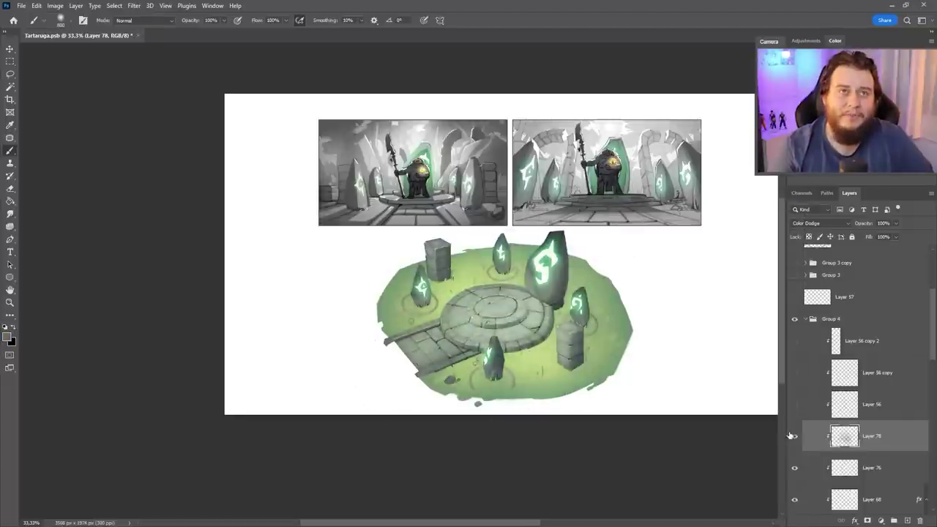
key("ctrl+u")
key("Return")
Add a new Normal layer and paint light green grass blades around the pillars and crystals, plus pale pebbles beside the path.
key("ctrl+shift+alt+n")
key("b")
key("ctrl+plus")
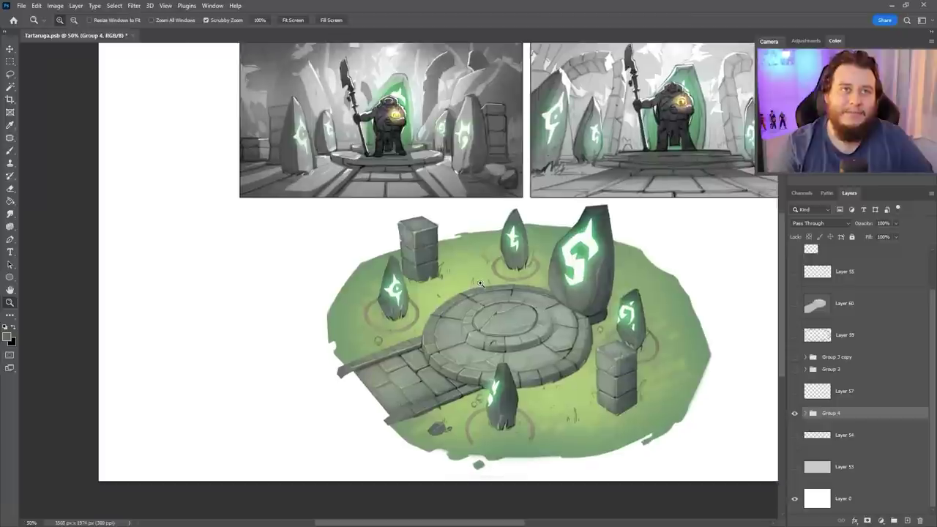
right_click(470, 189)
double_click(629, 314)
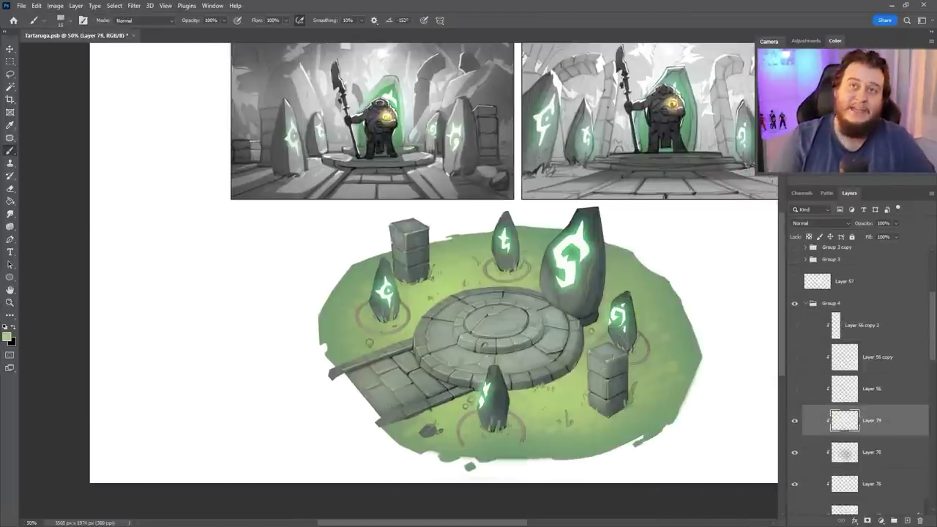
key("ctrl+plus")
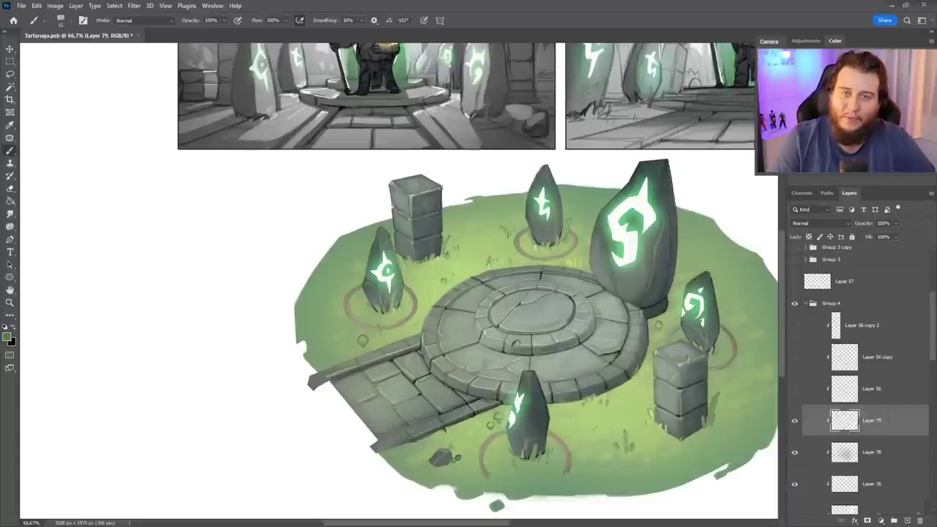
key("h")
left_click_drag(364, 221, 364, 240)
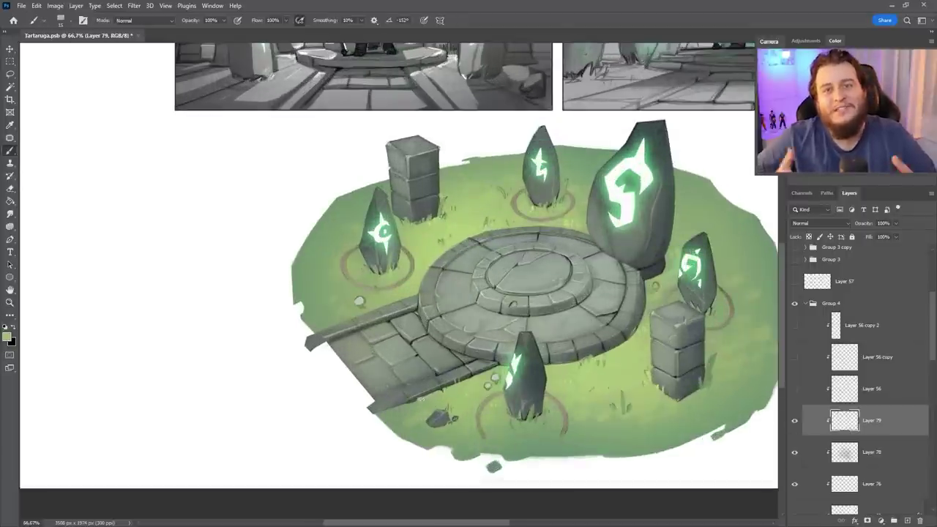
Paint light grey over the platform slabs, path stones and pillar tops with the brush at 24% flow.
key("ctrl+plus")
left_click_drag(295, 30, 281, 31)
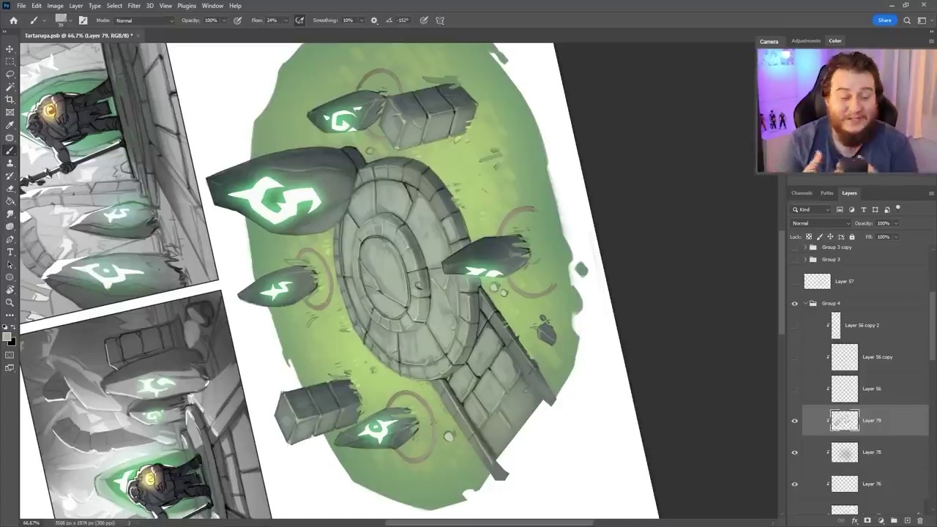
key("r")
left_click_drag(537, 417, 380, 461)
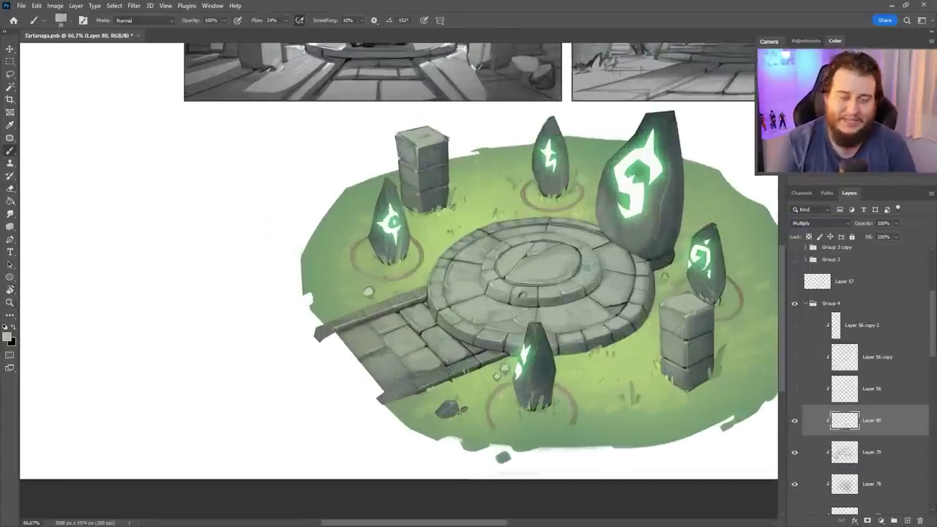
Hide the Multiply shading layer and paint darker grey-green facets on the crystals on a new Normal layer.
left_click_drag(439, 439, 796, 427)
key("r")
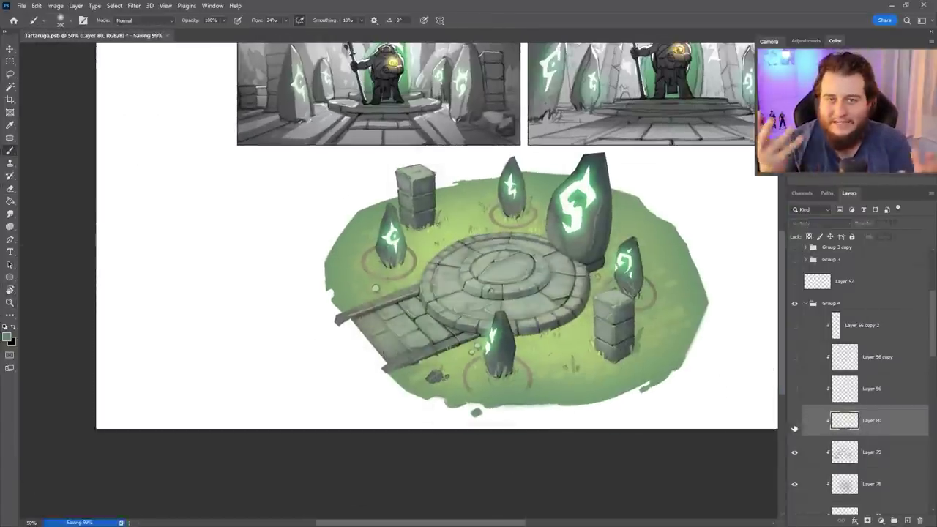
key("ctrl+alt+shift+n")
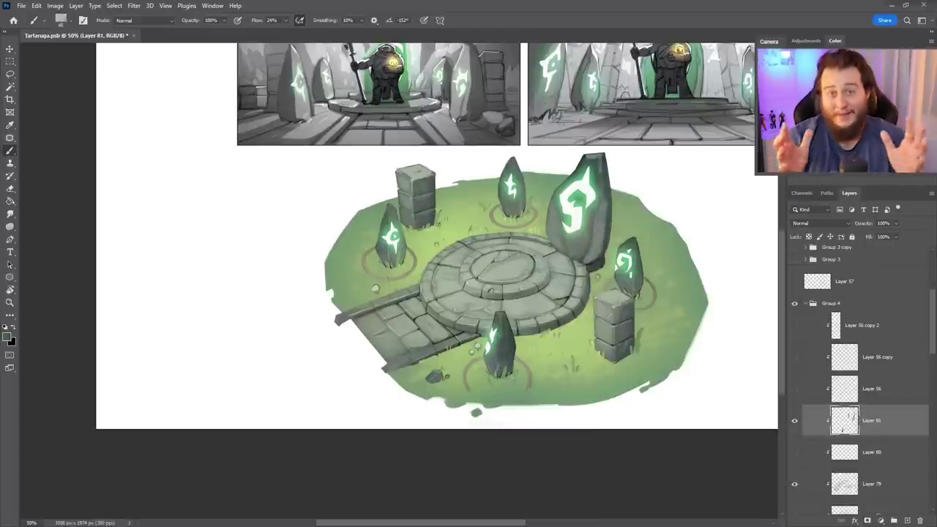
key("shift+0")
Add another layer higher in the group and clean up the stone and crystal edges with colours sampled from the painting.
key("ctrl+alt+shift+n")
scroll(439, 257, "up", 2)
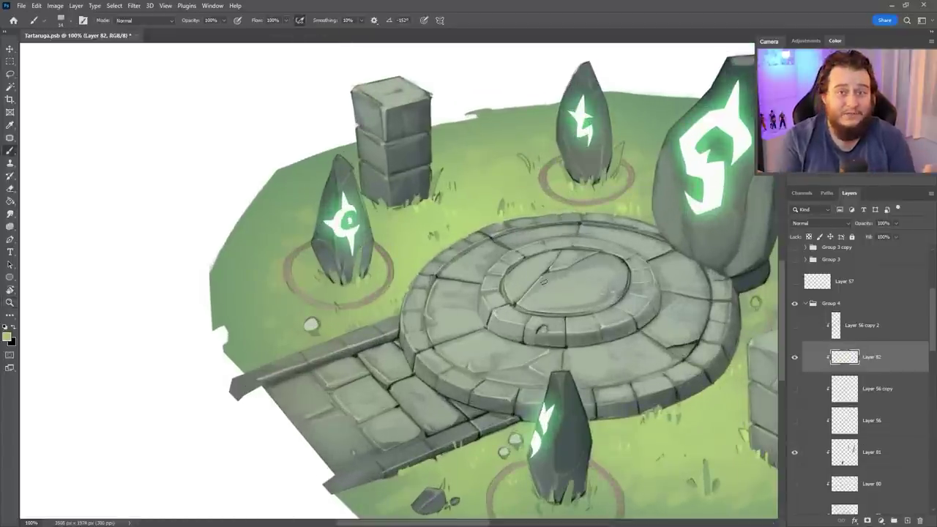
left_click(391, 342, "alt")
left_click(415, 330, "alt")
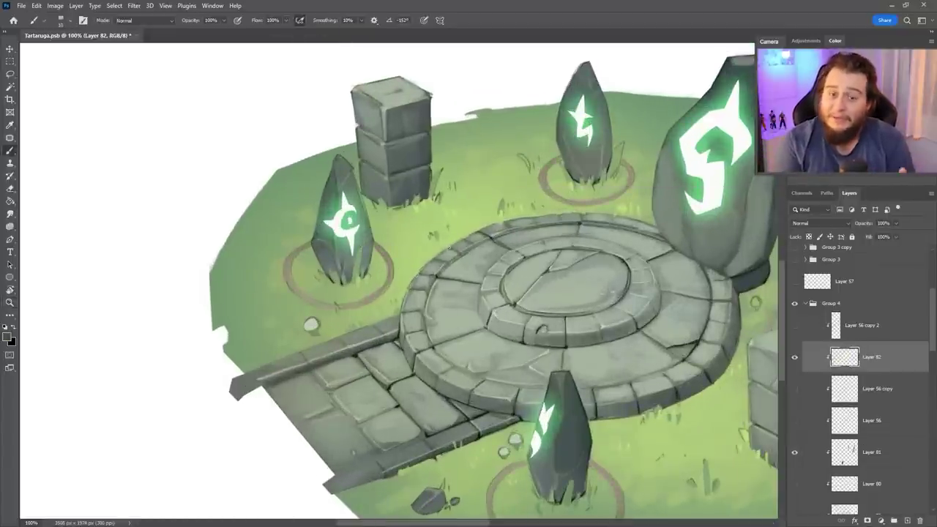
scroll(368, 308, "up", 1)
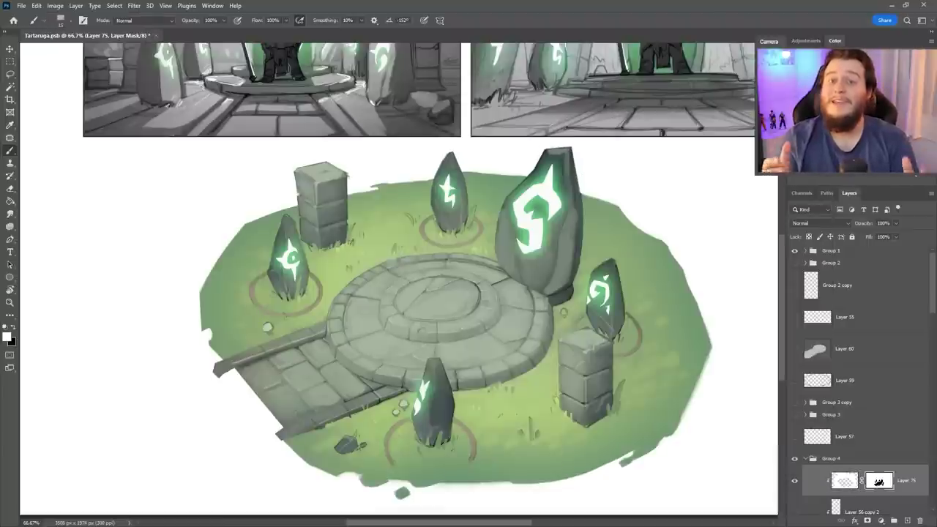
Trim the path's ragged outer edges with a mask on the scene group and repaint the slabs on a new layer.
key("ctrl+minus")
left_click_drag(265, 338, 504, 383)
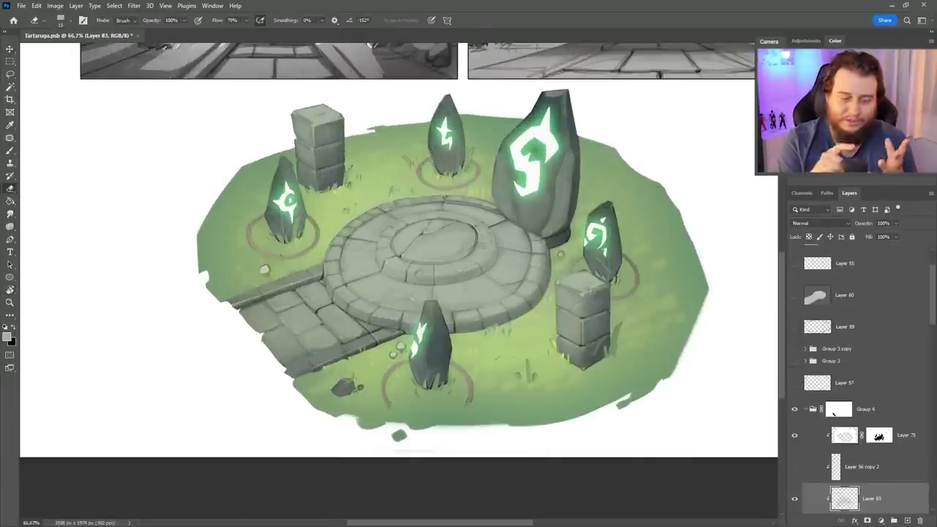
left_click(341, 272, "alt")
left_click(340, 272, "alt")
Compare the new slab paint layer on and off and reduce its opacity to 48%.
left_click(795, 498)
key("ctrl+plus")
key("ctrl+plus")
key("ctrl+plus")
key("b")
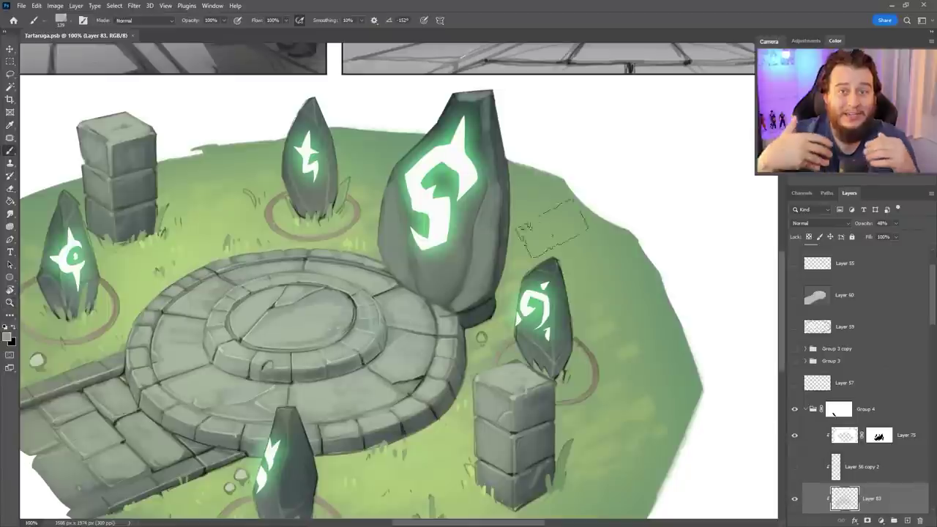
Add a new layer and paint grey facet planes on the large crystal's body, side and tip.
key("ctrl+minus")
key("ctrl+minus")
key("ctrl+minus")
key("ctrl+plus")
key("ctrl+plus")
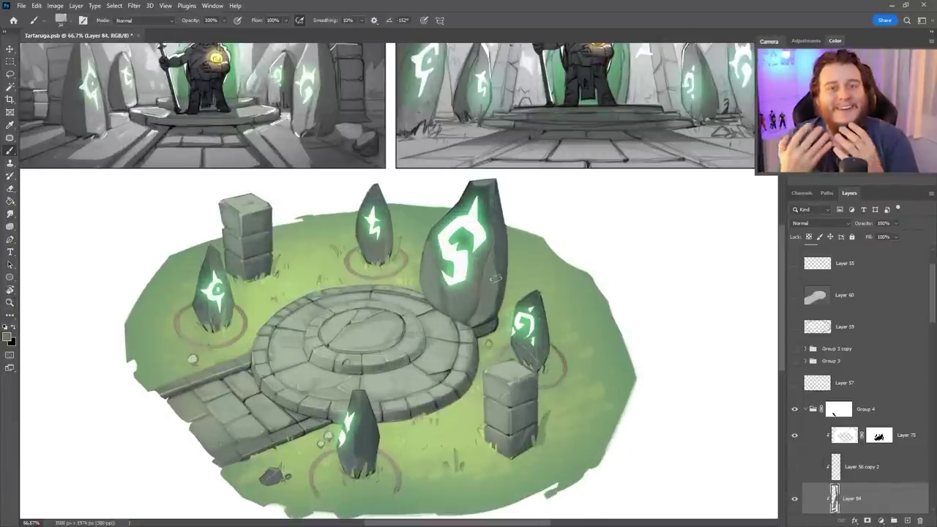
mouse_move(497, 369)
left_mouse_down()
mouse_move(410, 409)
mouse_move(468, 380)
mouse_move(293, 344)
left_mouse_up()
key("ctrl+plus")
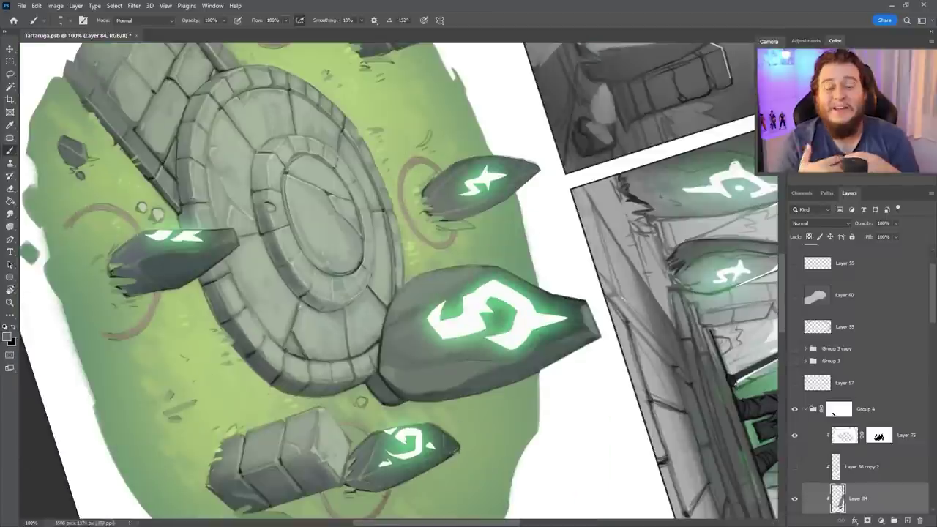
key("Escape")
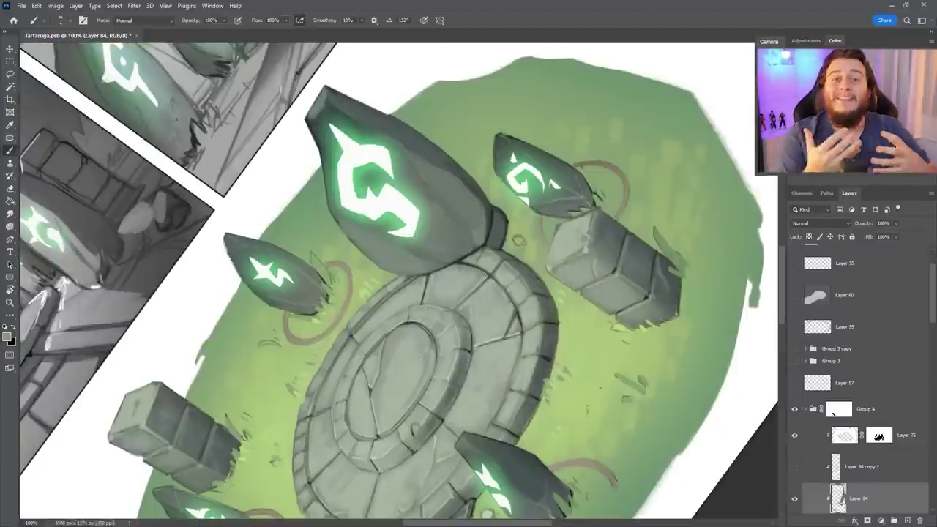
key("Escape")
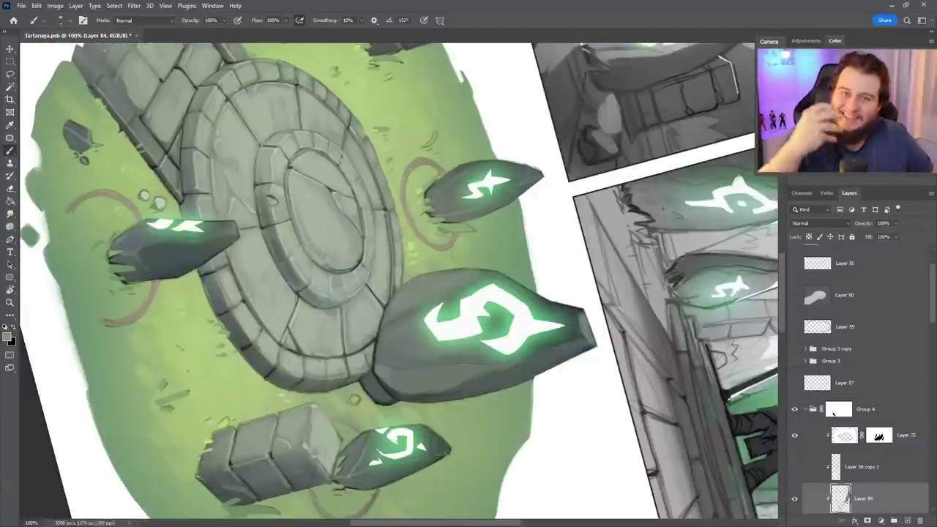
key("Escape")
Add a masked Screen layer to brighten the stones and move the rune layer to the top of the group.
scroll(797, 451, "down", 2)
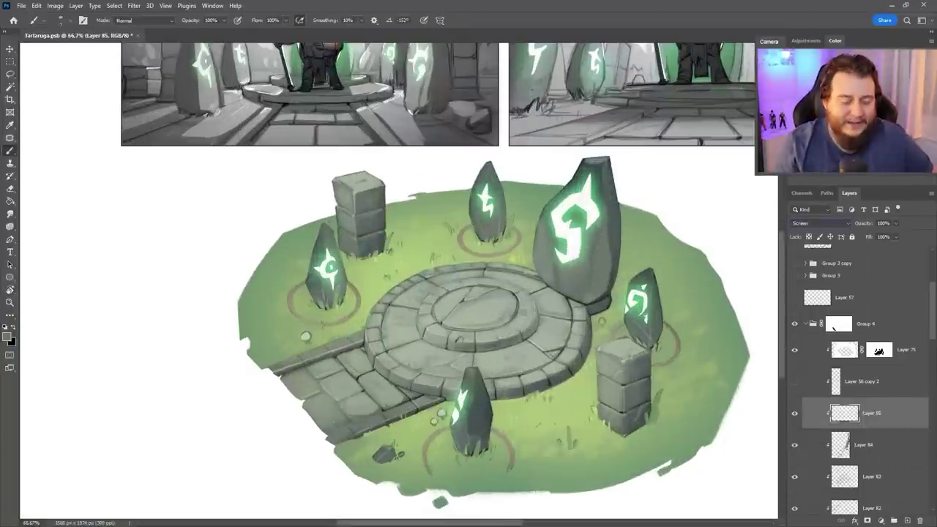
key("Escape")
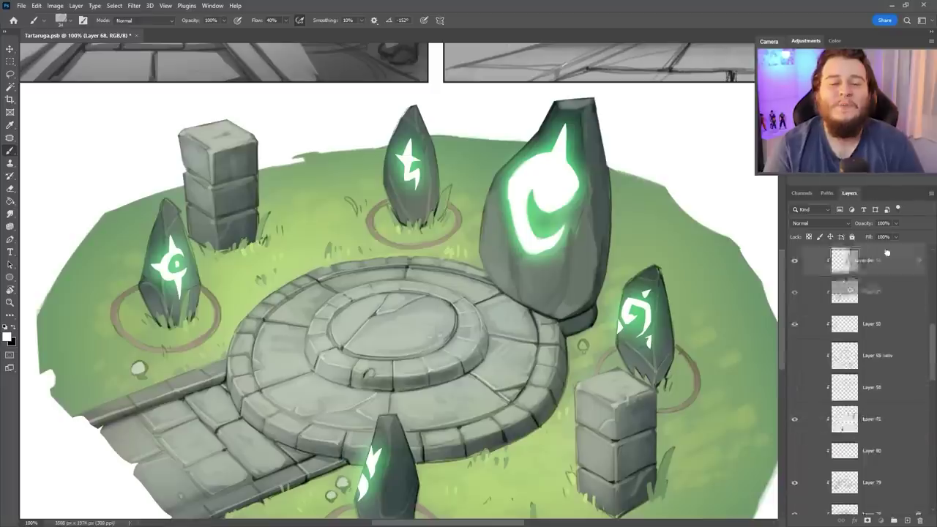
right_click(560, 181)
key("Escape")
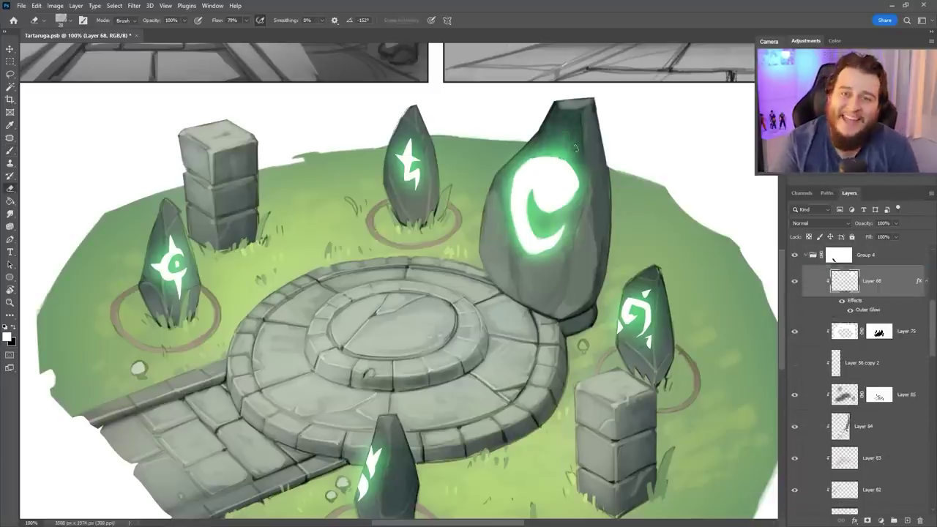
Erase and reshape the large crystal's glowing rune into a curled spiral and transform the symbol.
key("ctrl+minus")
key("ctrl+s")
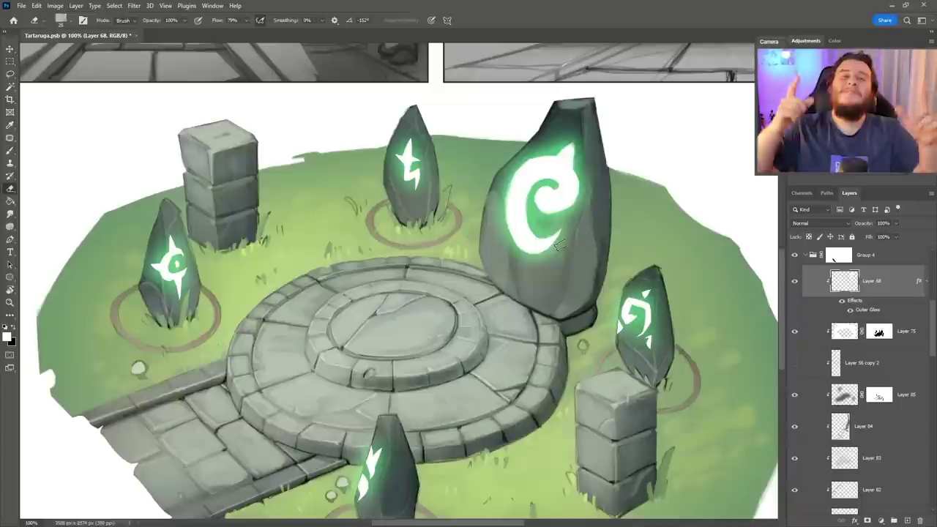
key("ctrl+t")
key("Return")
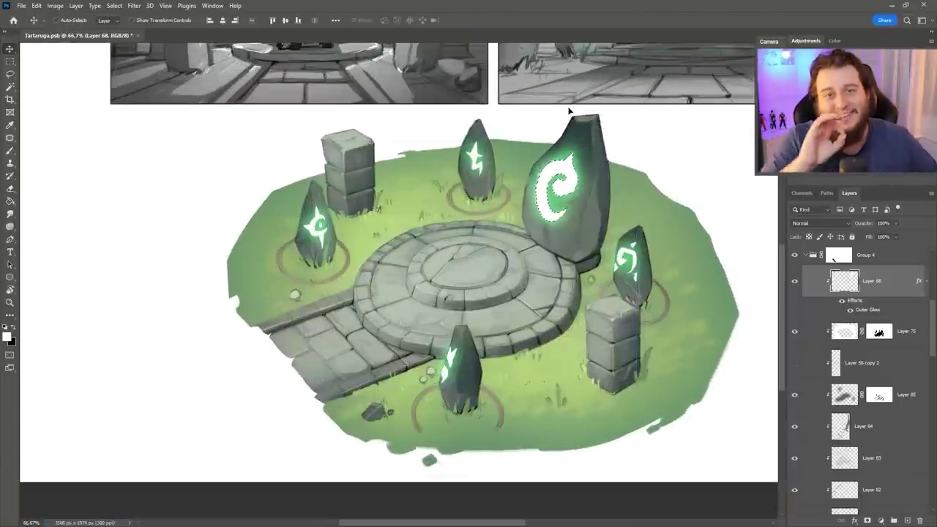